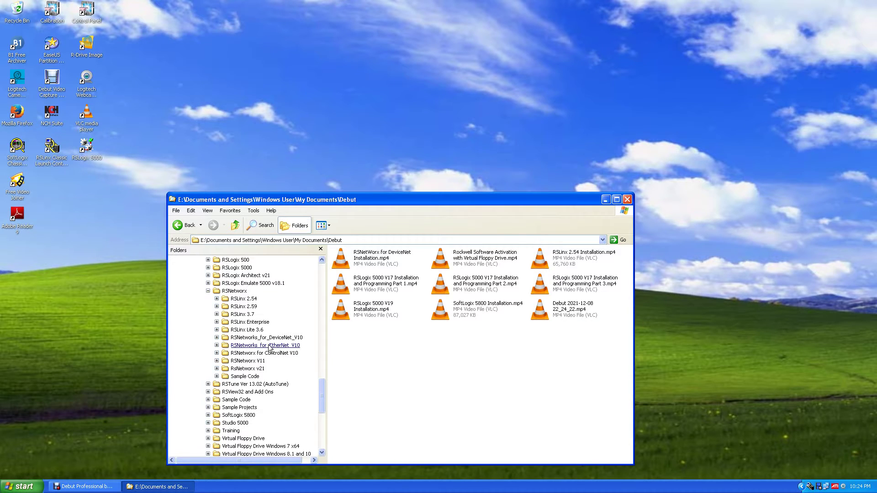
Step: Open the RSNetworks_for_EtherNet_V10 folder under RSNetworx in the Folders tree
{"action": "left_click", "coordinate": [269, 347]}
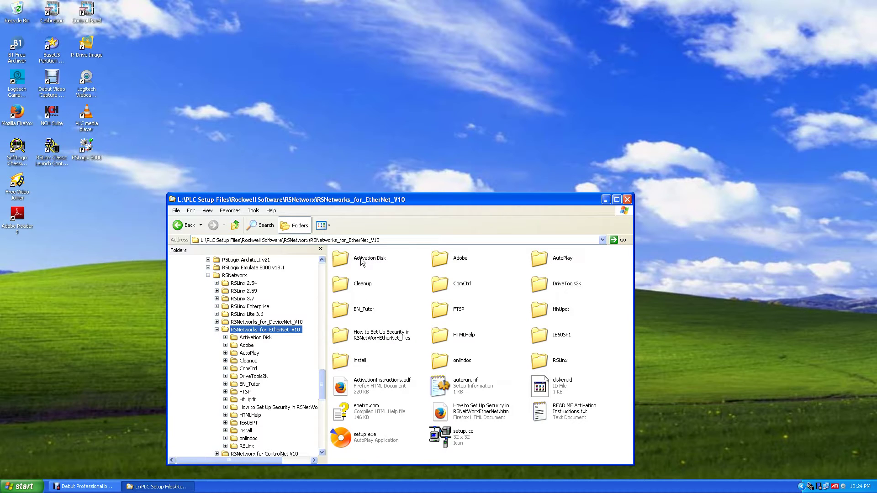
Step: Copy the Rockwell activation number from READ ME Activation Instructions.txt and run setup.exe
{"action": "double_click", "coordinate": [558, 414]}
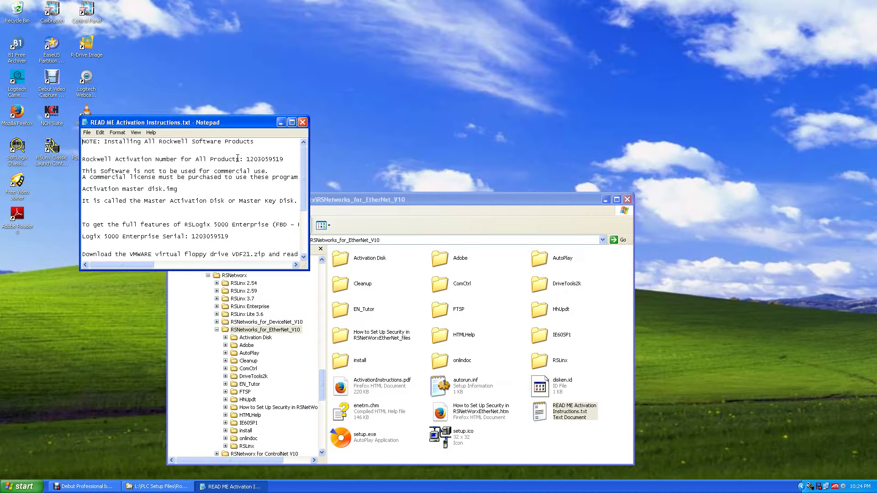
{"action": "left_click_drag", "start_coordinate": [247, 159], "coordinate": [279, 160]}
{"action": "right_click", "coordinate": [279, 161]}
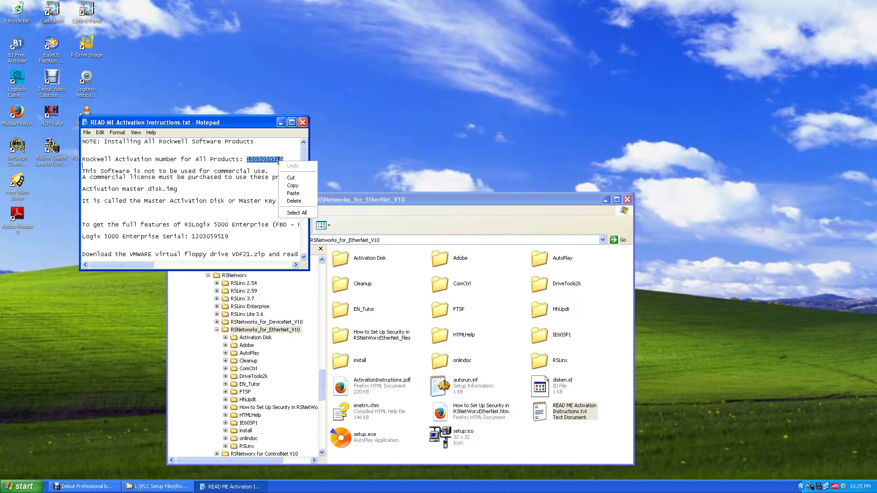
{"action": "left_click", "coordinate": [292, 185]}
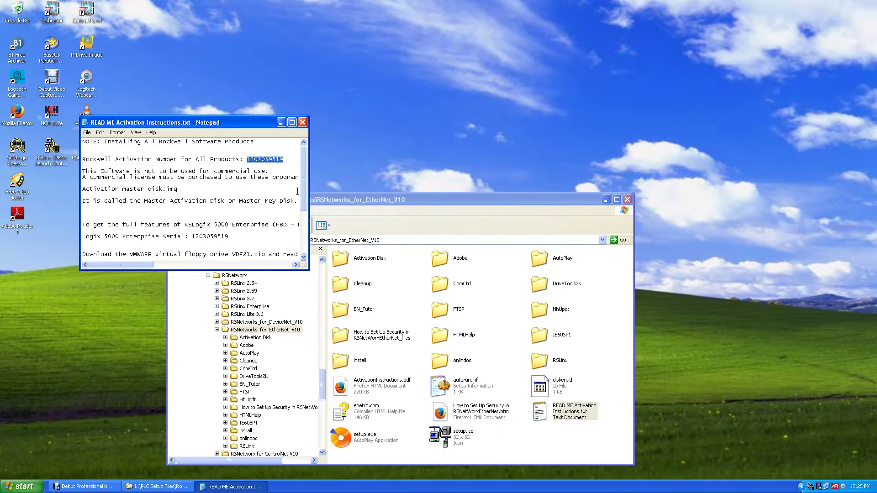
{"action": "left_click", "coordinate": [348, 442]}
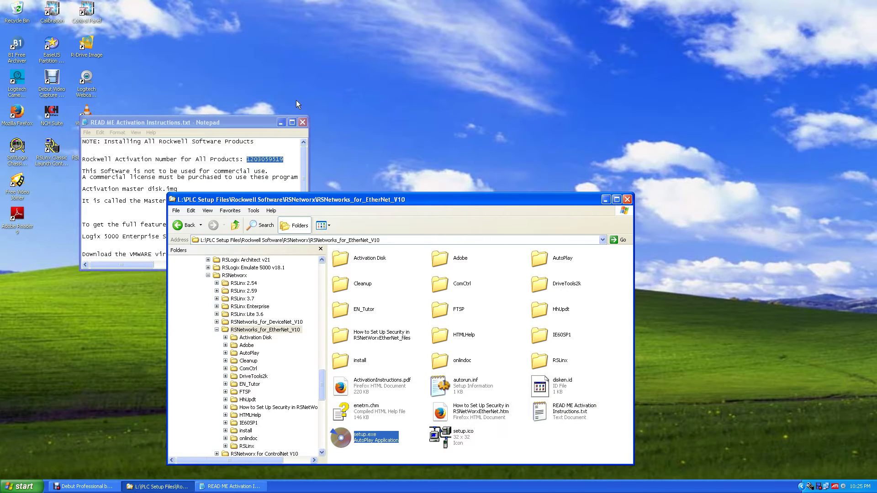
Step: Close Notepad and start '5. Install RSNetWorx' from the Required Steps menu
{"action": "left_click", "coordinate": [303, 122]}
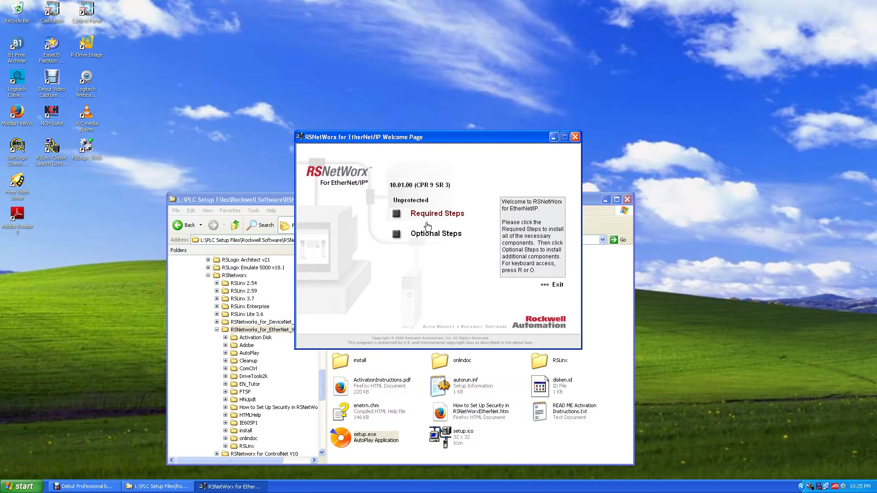
{"action": "left_click", "coordinate": [431, 216]}
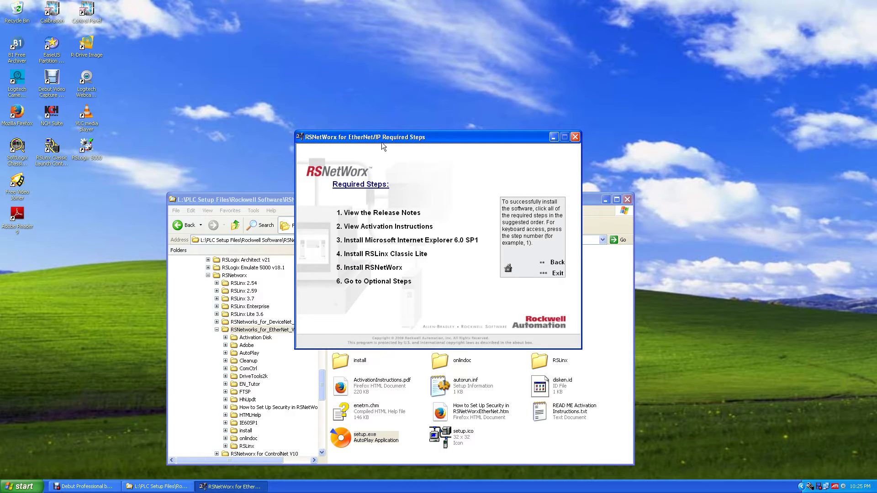
{"action": "left_click", "coordinate": [364, 270]}
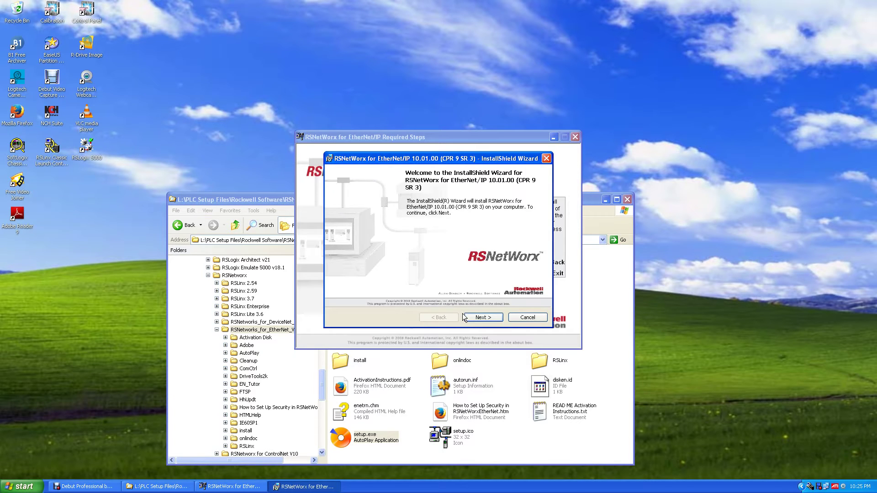
Step: Shut down RSLinx Classic from the tray, retry setup, and accept the license agreement
{"action": "left_click", "coordinate": [480, 318]}
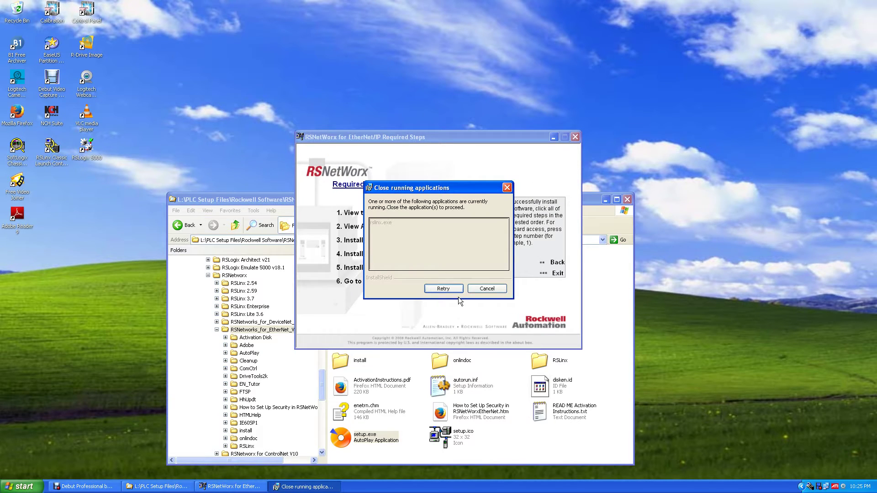
{"action": "right_click", "coordinate": [809, 487]}
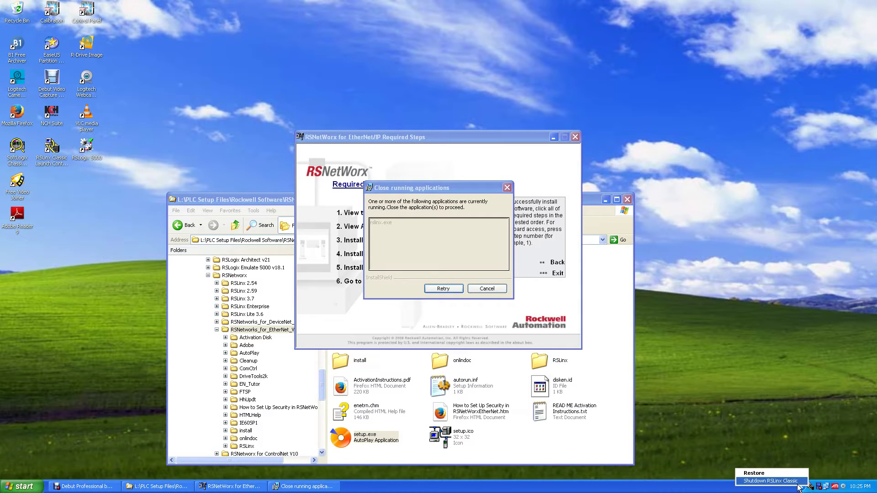
{"action": "left_click", "coordinate": [796, 482]}
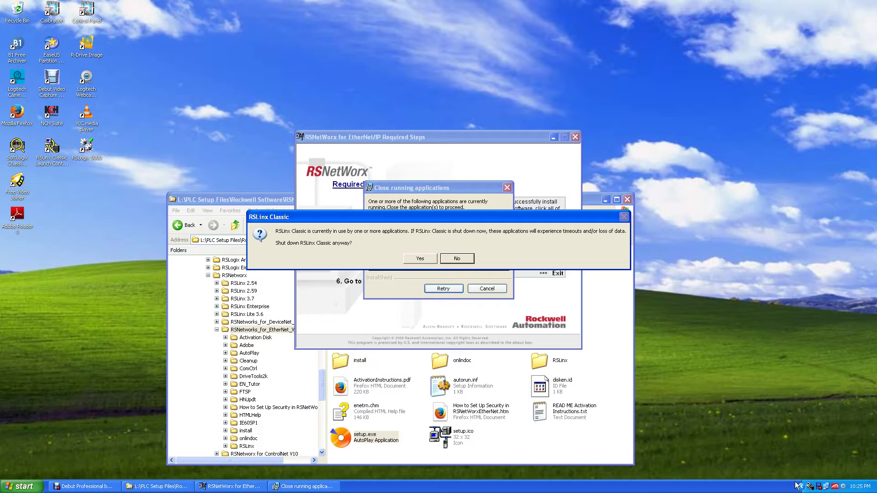
{"action": "left_click", "coordinate": [422, 258]}
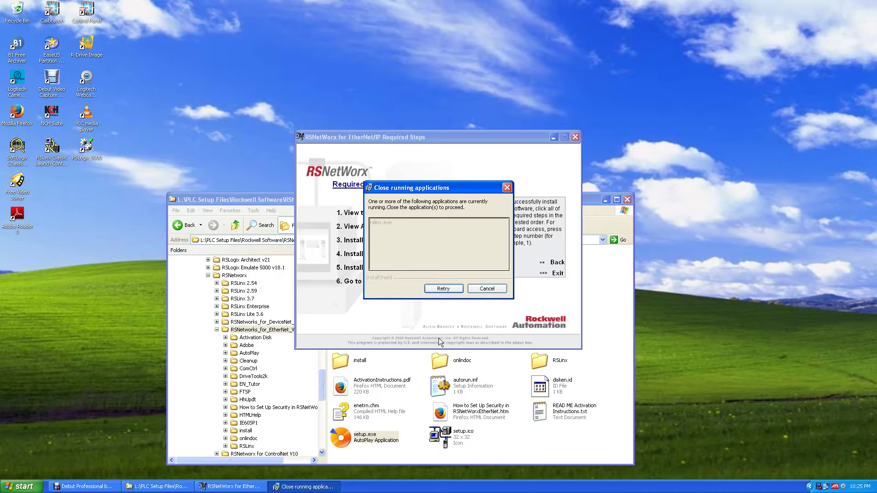
{"action": "left_click", "coordinate": [445, 290]}
{"action": "left_click", "coordinate": [332, 284]}
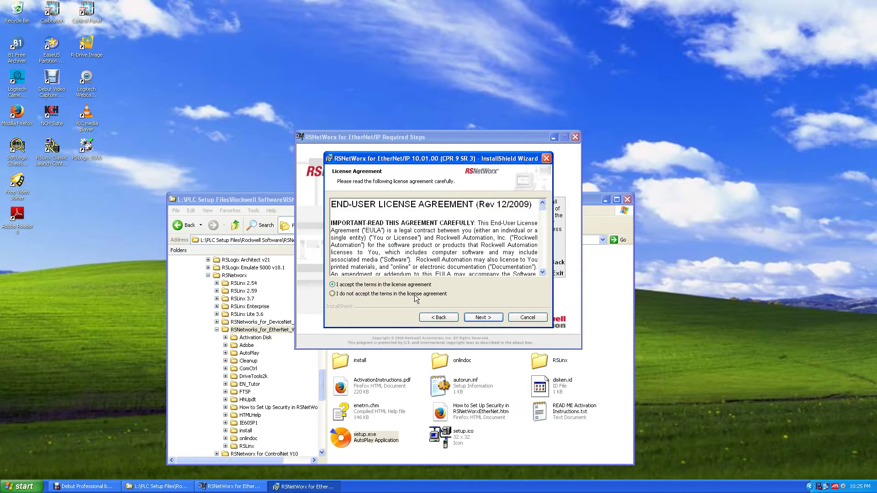
Step: Paste the activation number as the serial number and keep the default features
{"action": "left_click", "coordinate": [486, 316]}
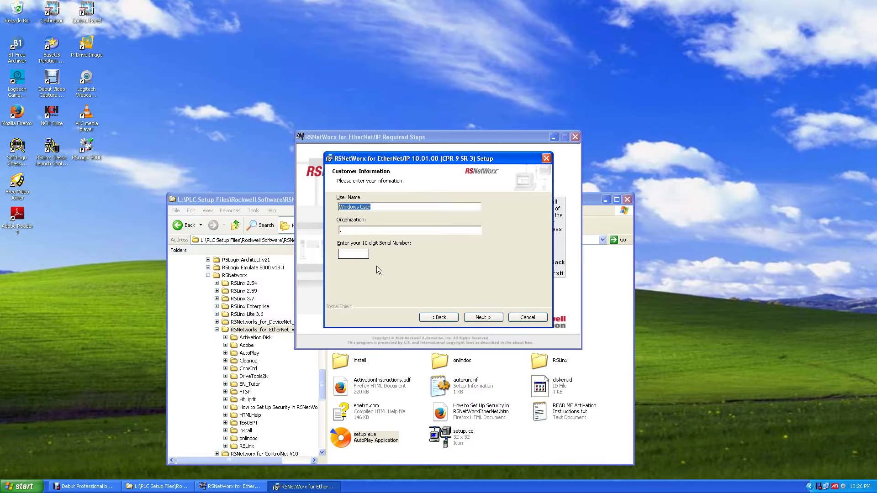
{"action": "right_click", "coordinate": [359, 252]}
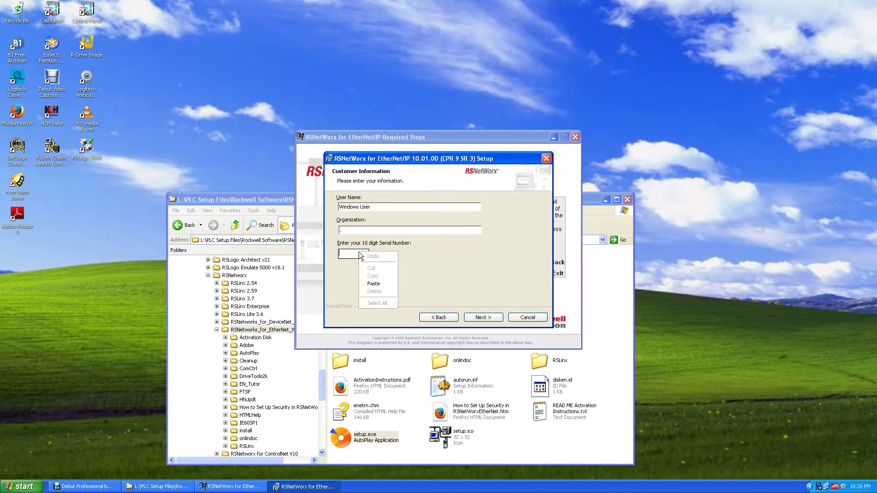
{"action": "left_click", "coordinate": [377, 283]}
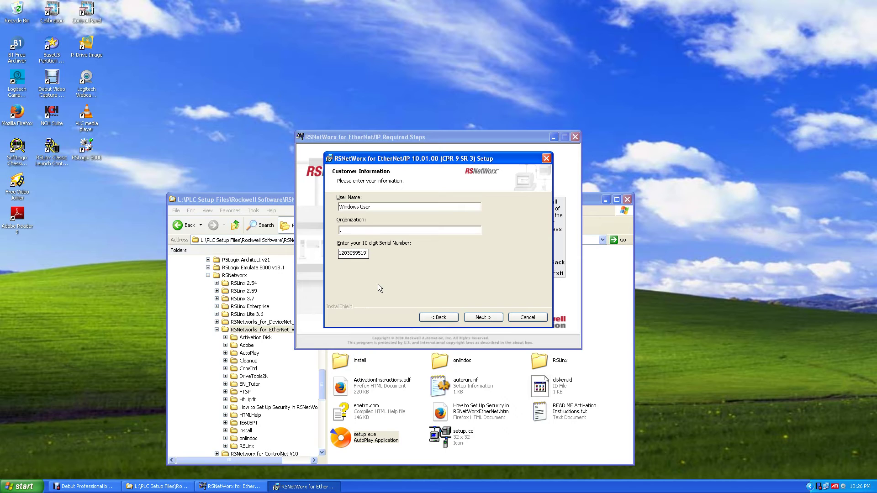
{"action": "left_click", "coordinate": [490, 319]}
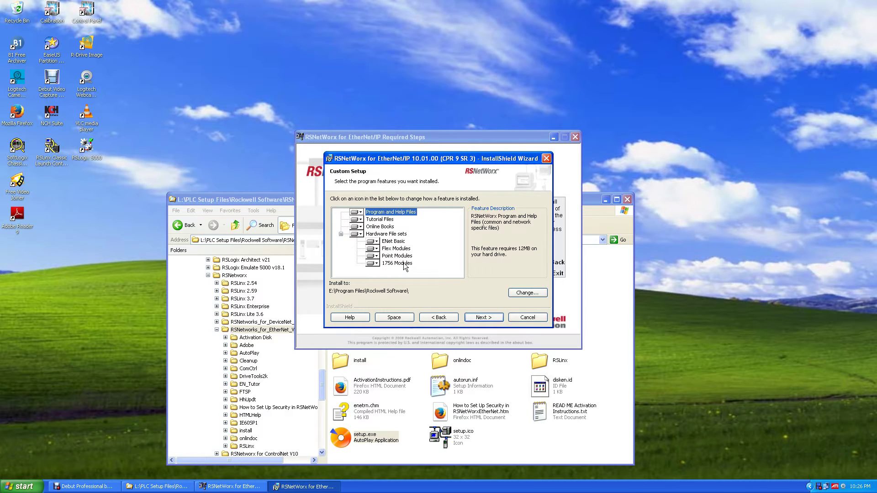
{"action": "left_click", "coordinate": [479, 316]}
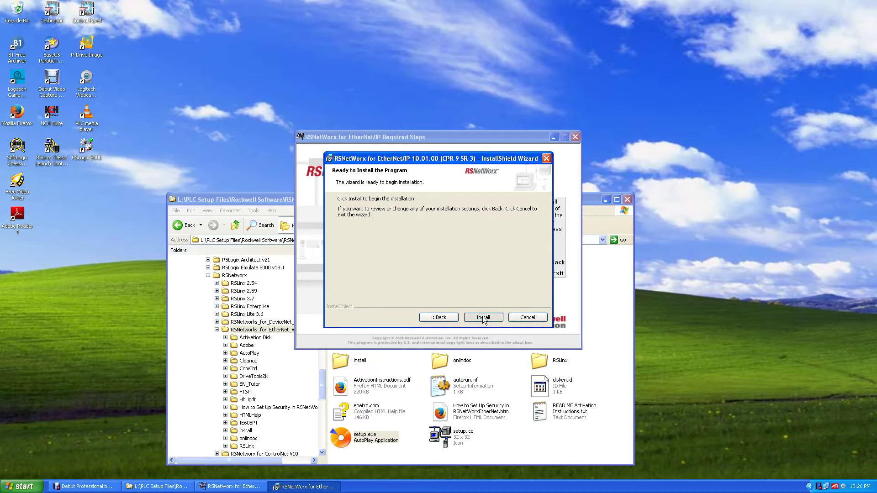
Step: Install RSNetWorx for EtherNet/IP 10.01.00 and let the wizard run to completion
{"action": "left_click", "coordinate": [483, 317]}
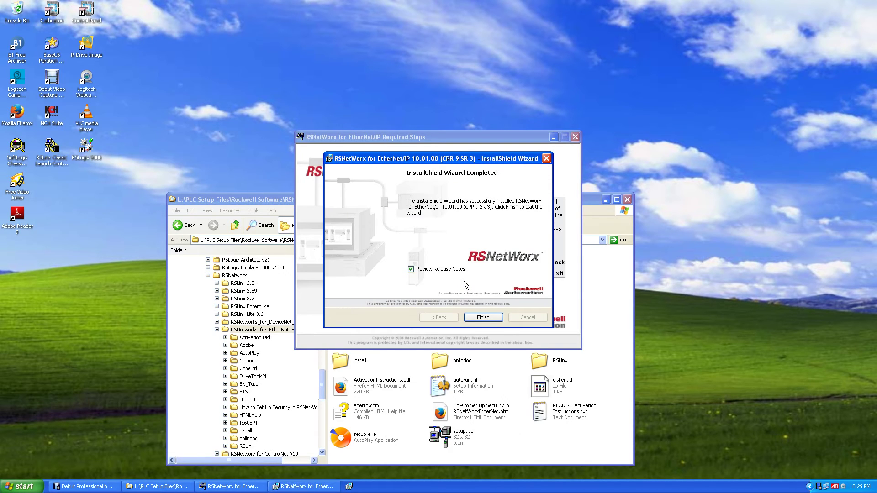
Step: Finish the installer without reviewing release notes and exit the Required Steps launcher
{"action": "left_click", "coordinate": [410, 270]}
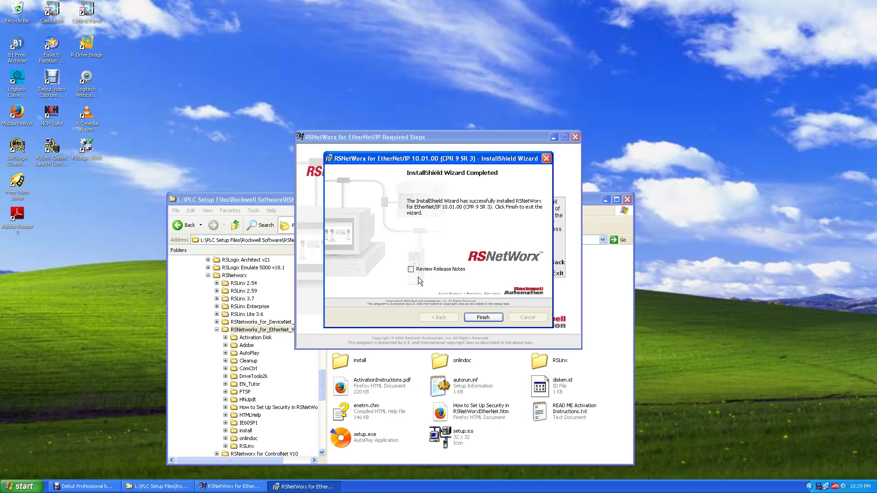
{"action": "left_click", "coordinate": [482, 317]}
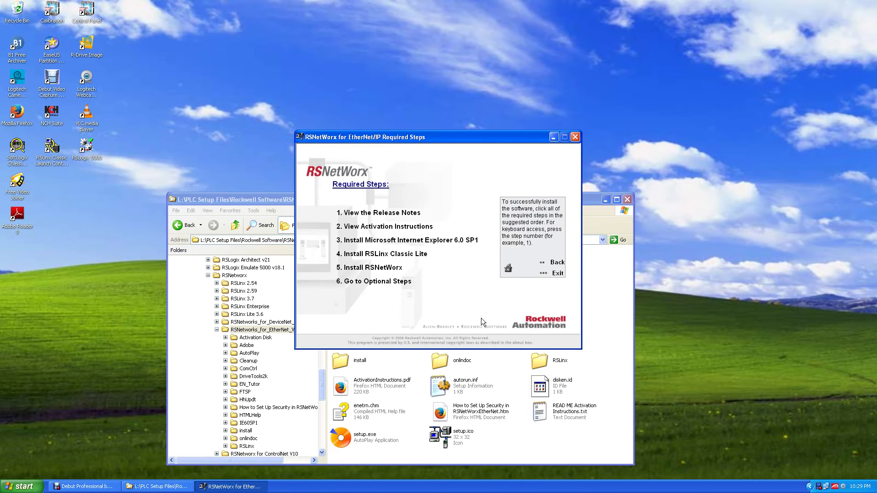
{"action": "left_click", "coordinate": [558, 274]}
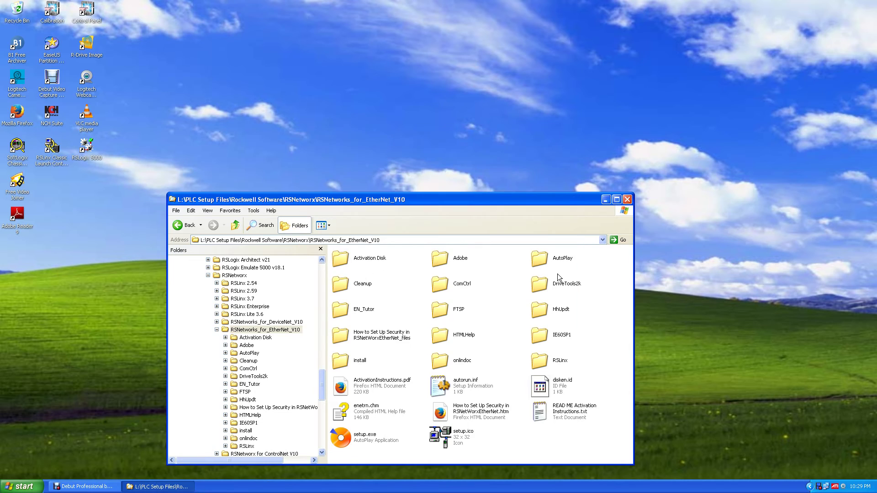
Step: Minimize Explorer and go to Start > All Programs > Rockwell Software > RSNetWorx
{"action": "left_click", "coordinate": [605, 199]}
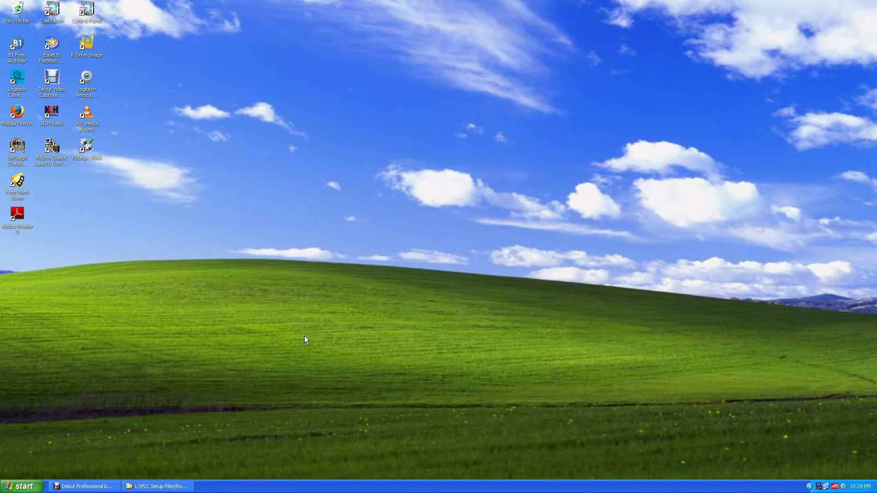
{"action": "left_click", "coordinate": [32, 489]}
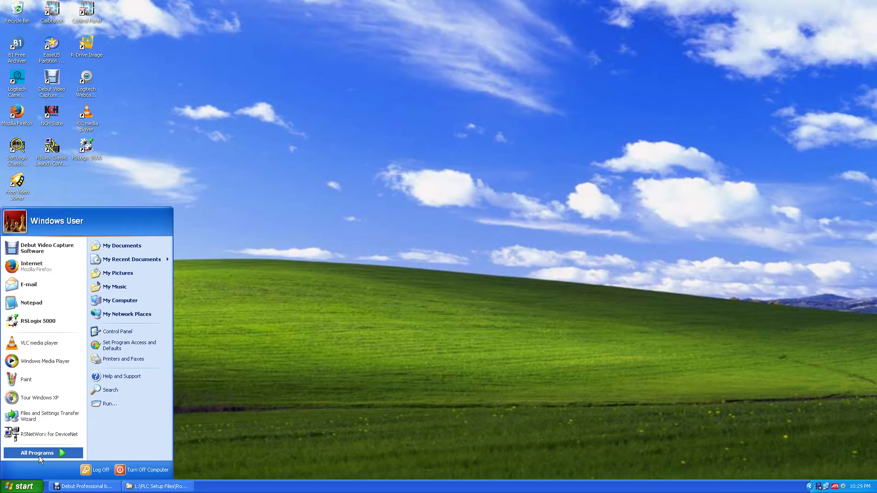
{"action": "left_click", "coordinate": [39, 455]}
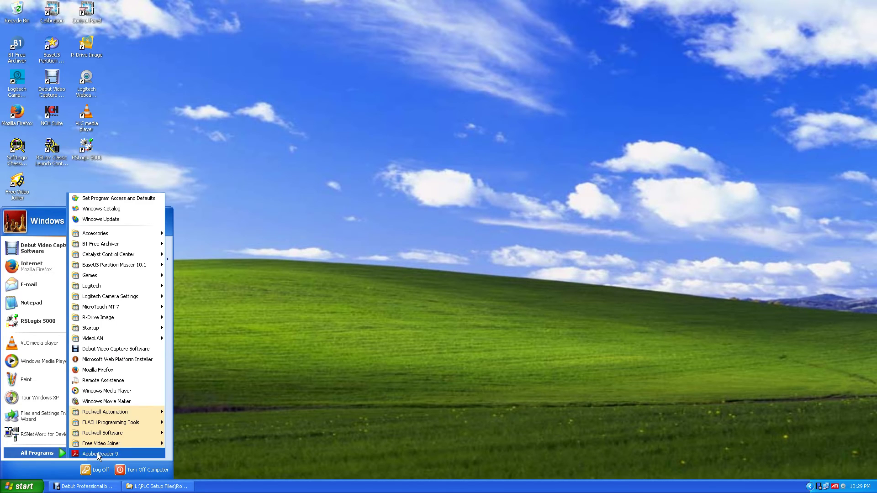
{"action": "mouse_move", "coordinate": [112, 435]}
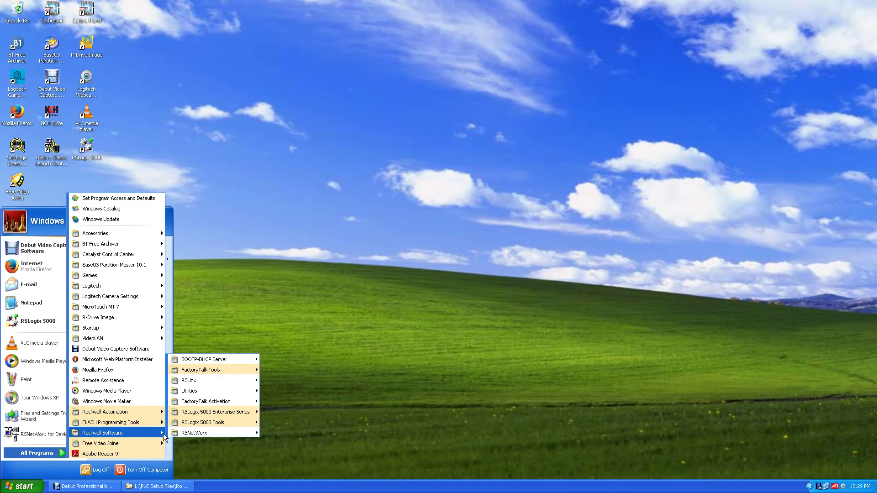
{"action": "mouse_move", "coordinate": [192, 434]}
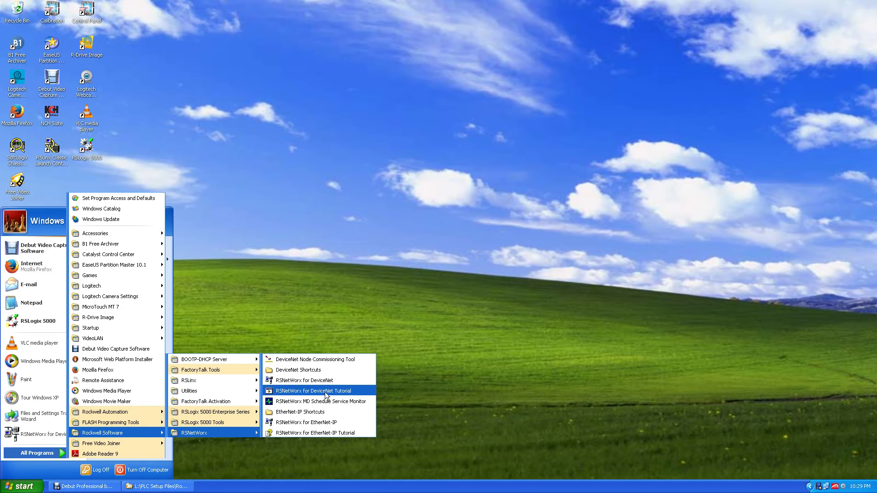
Step: Launch RSNetWorx for EtherNet-IP, check Help > About, then go Online to browse networks
{"action": "left_click", "coordinate": [307, 423]}
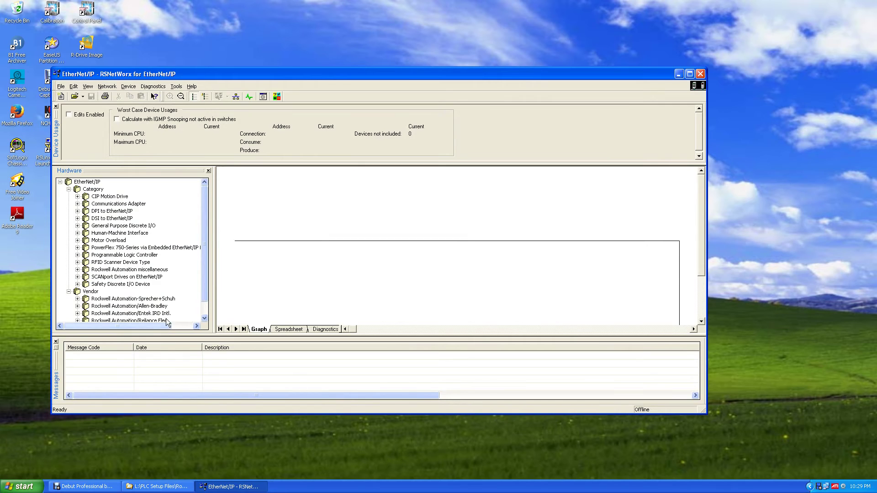
{"action": "left_click", "coordinate": [191, 86]}
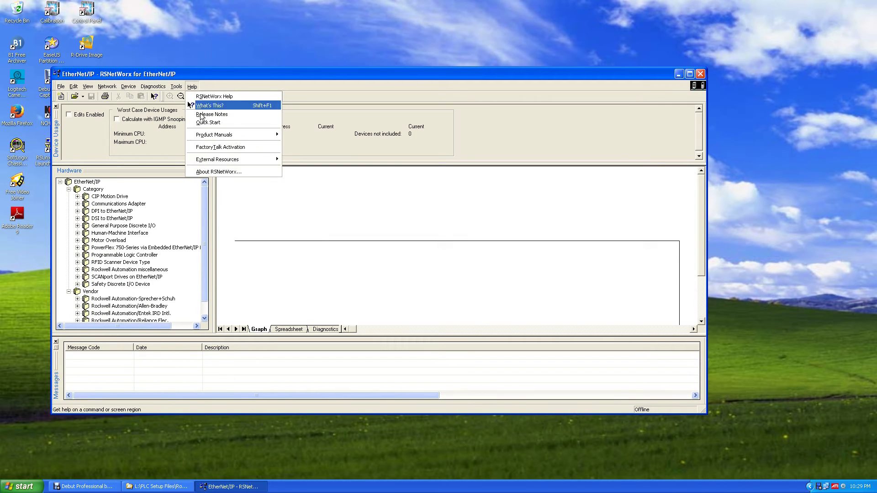
{"action": "left_click", "coordinate": [223, 171]}
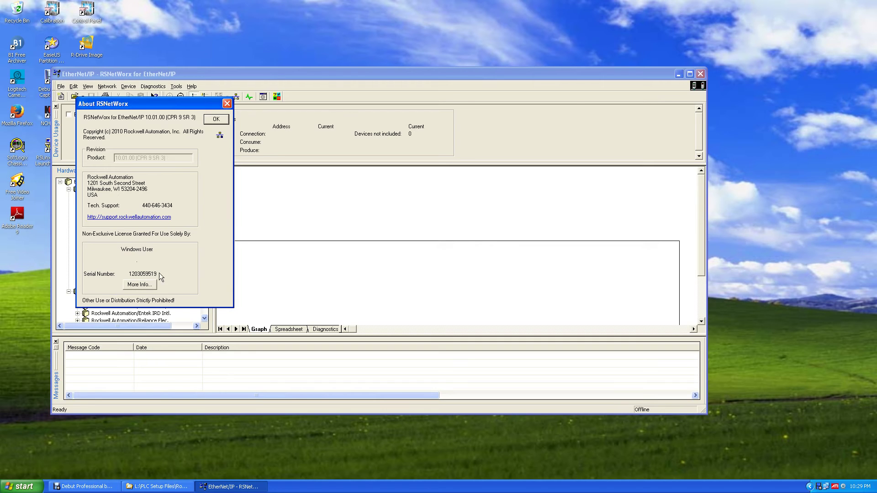
{"action": "left_click", "coordinate": [218, 119]}
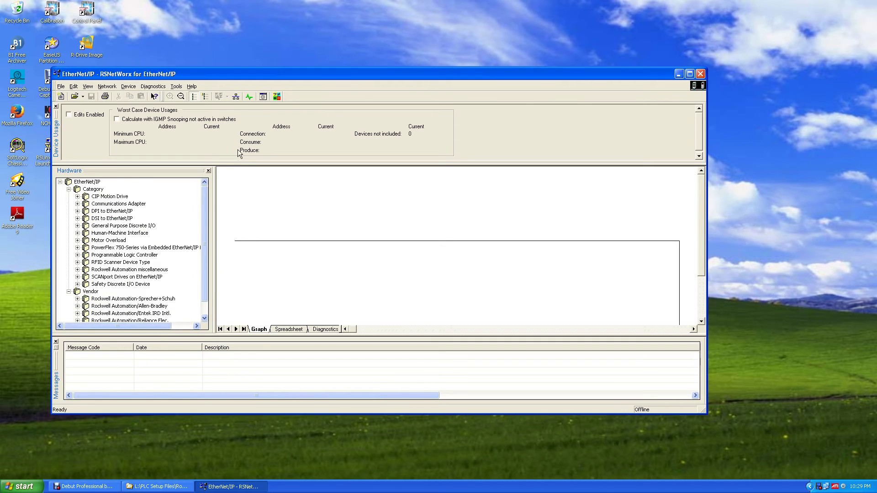
{"action": "left_click", "coordinate": [237, 96]}
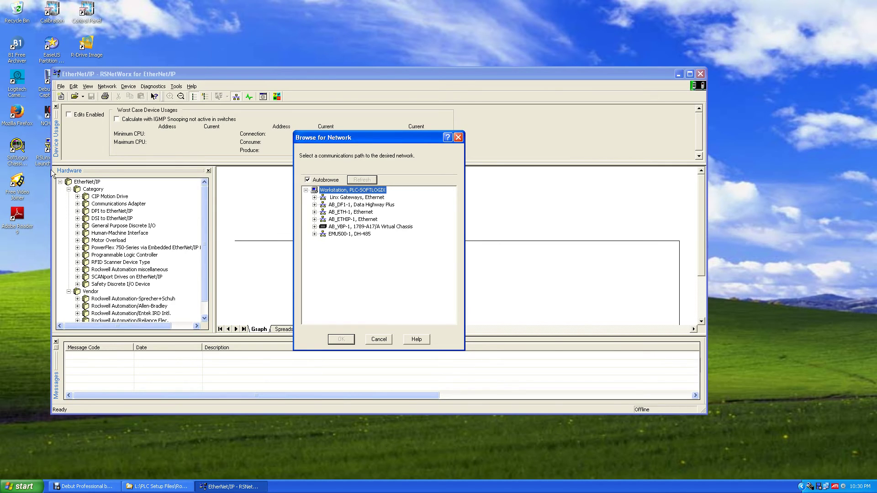
Step: Start SoftLogix Chassis Monitor from the desktop and go online through the AB_ETHIP-1 driver
{"action": "left_click", "coordinate": [16, 145]}
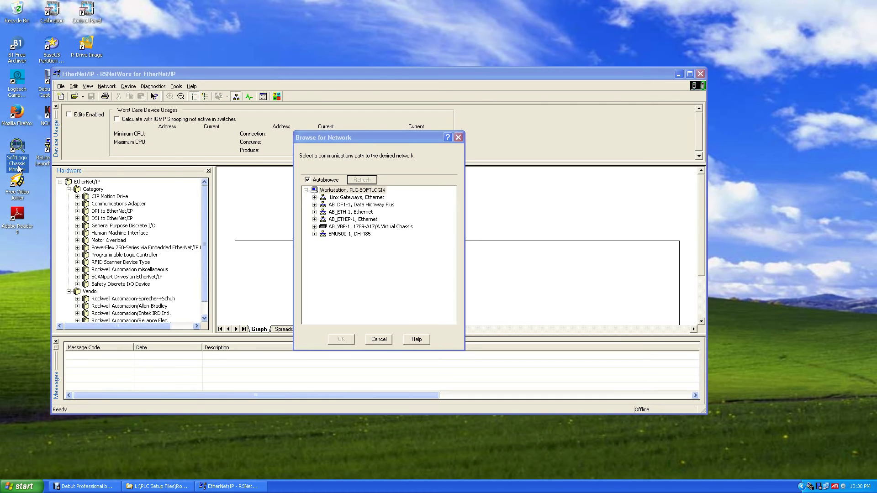
{"action": "double_click", "coordinate": [14, 147]}
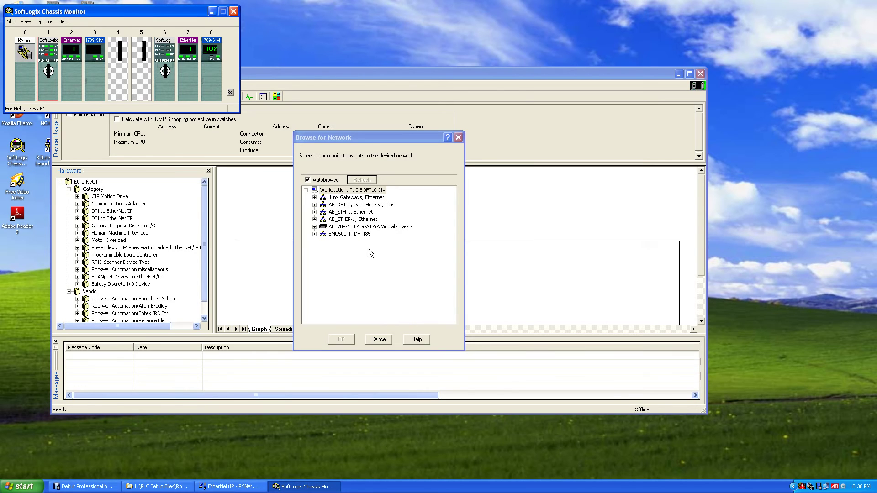
{"action": "left_click", "coordinate": [314, 219]}
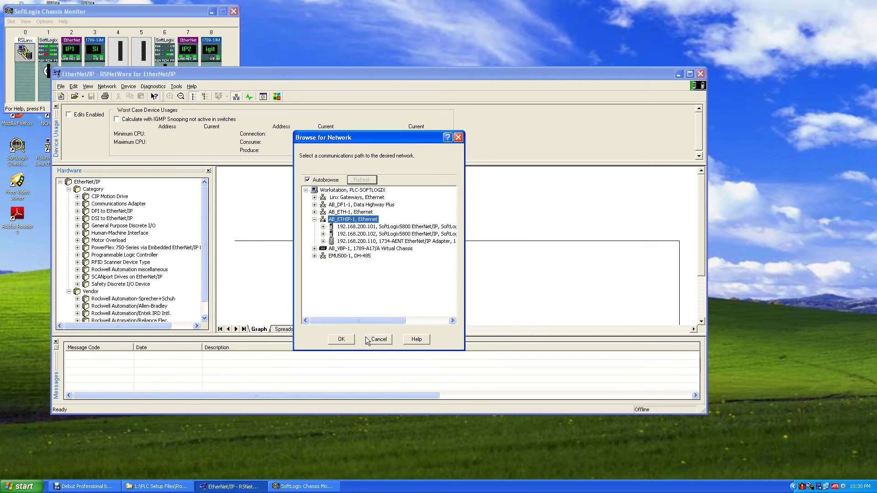
{"action": "left_click", "coordinate": [347, 341]}
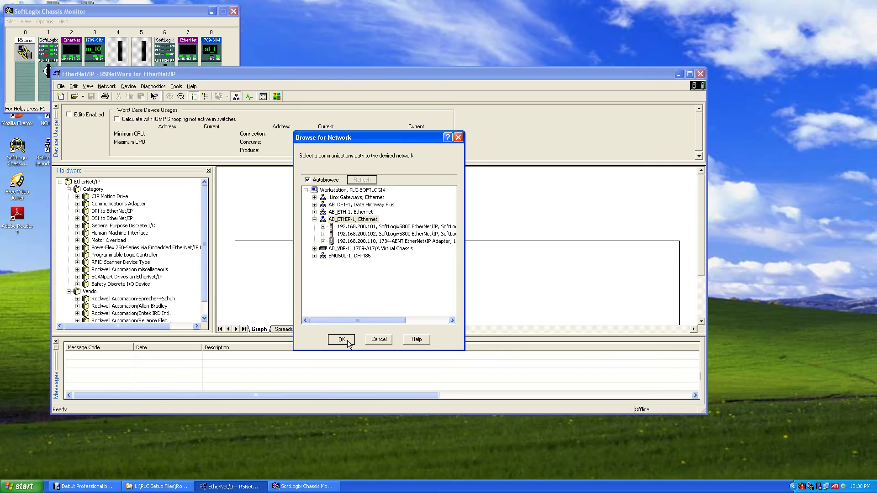